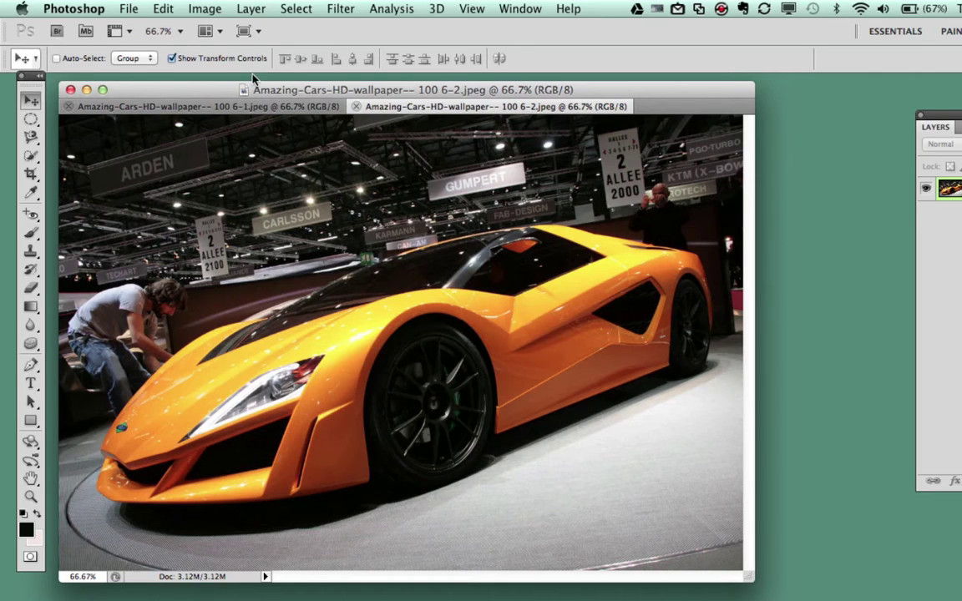
Step: Open Image > Adjustments > Replace Color for the car photo
{"action": "left_click", "coordinate": [208, 9]}
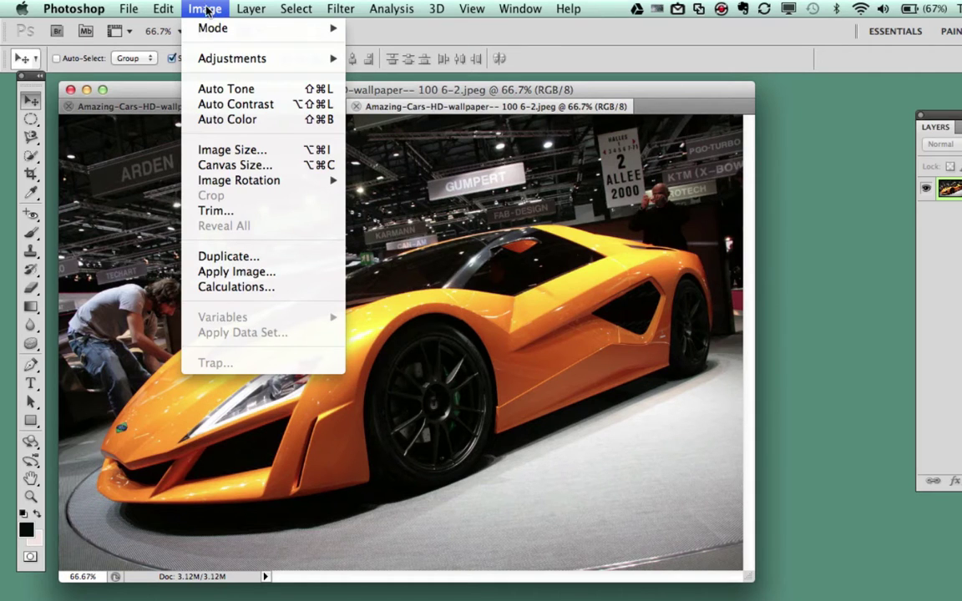
{"action": "mouse_move", "coordinate": [201, 63]}
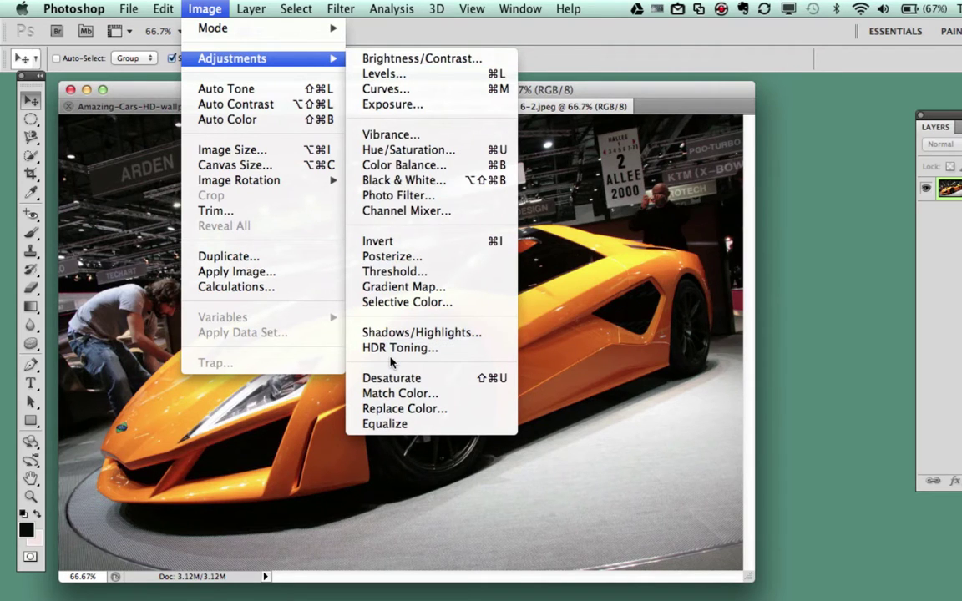
{"action": "left_click", "coordinate": [389, 410]}
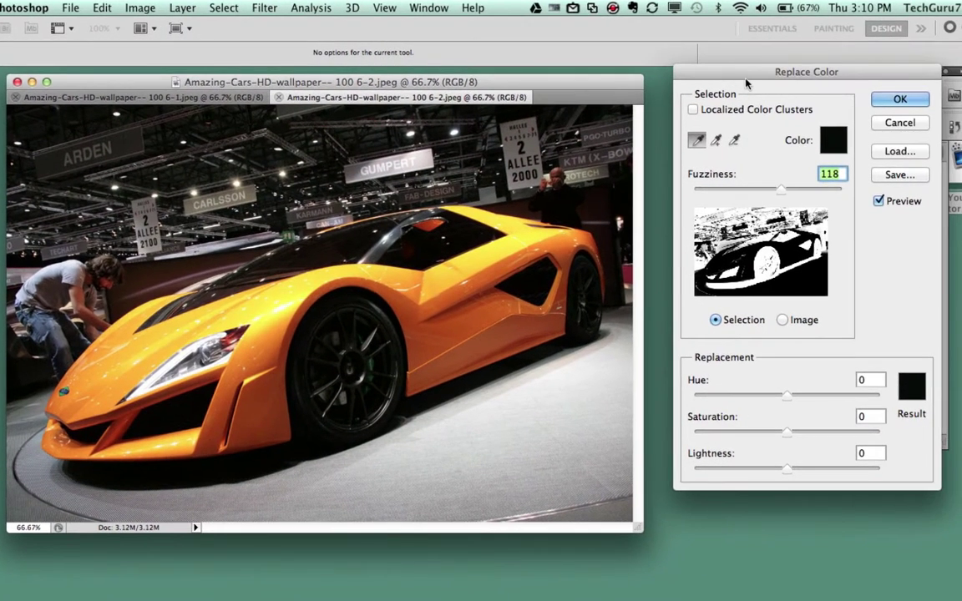
Step: Move the Replace Color dialog beside the photo and sample the car hood's colour
{"action": "left_click_drag", "start_coordinate": [790, 79], "coordinate": [843, 117]}
{"action": "left_click_drag", "start_coordinate": [725, 107], "coordinate": [681, 109]}
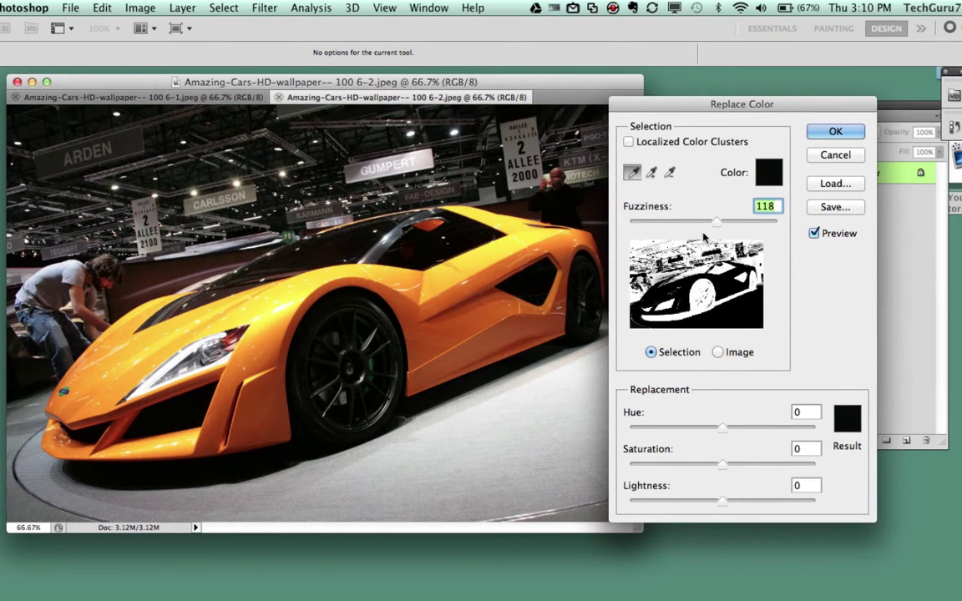
{"action": "left_click", "coordinate": [276, 294]}
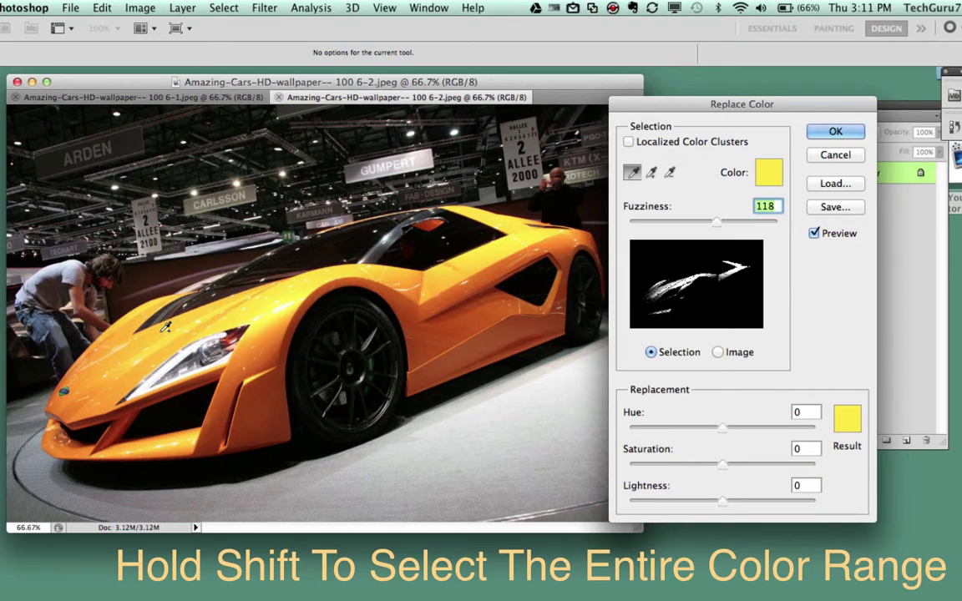
Step: Resample the car hood to pick a more orange tone covering the body
{"action": "left_click", "coordinate": [165, 328], "text": "shift"}
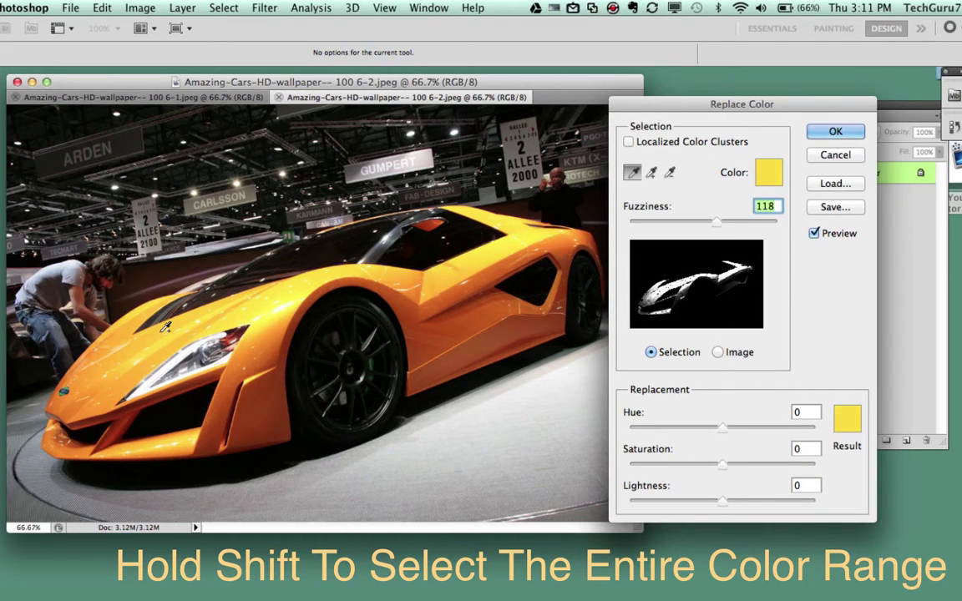
{"action": "left_click", "coordinate": [133, 368], "text": "shift"}
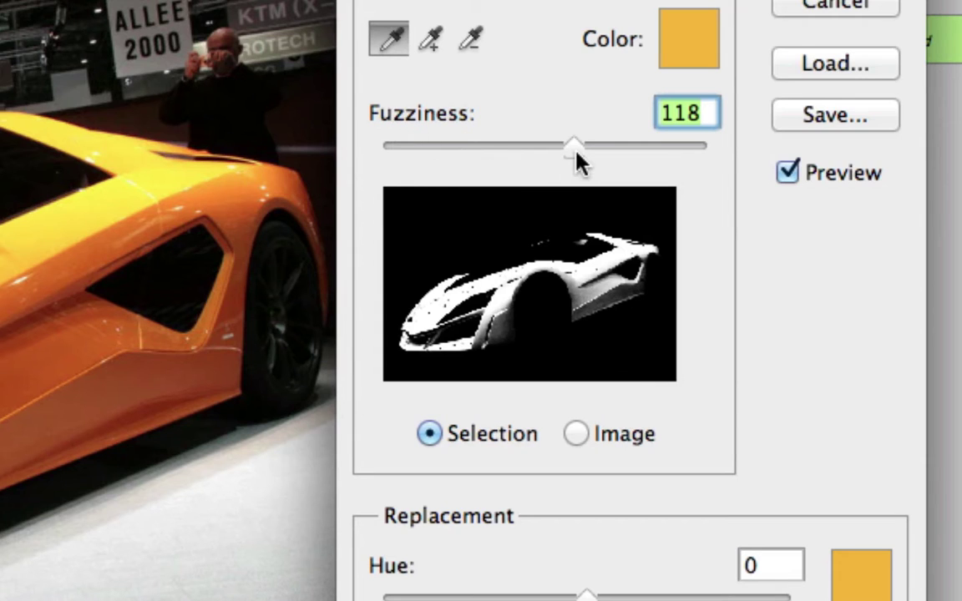
Step: Set the Replace Color Fuzziness to 130 so the mask covers the car
{"action": "left_click_drag", "start_coordinate": [580, 157], "coordinate": [547, 158]}
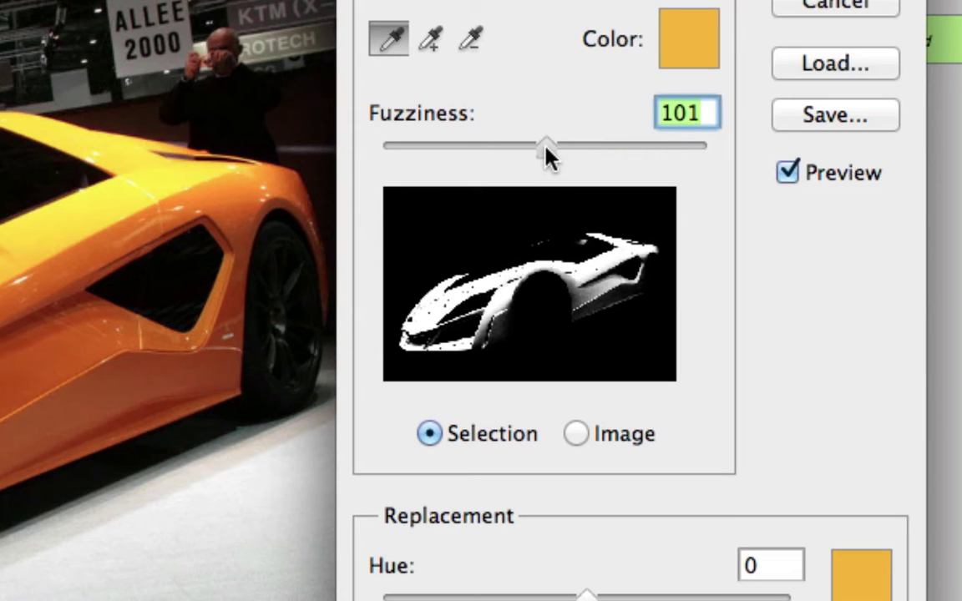
{"action": "left_click_drag", "start_coordinate": [547, 159], "coordinate": [595, 167]}
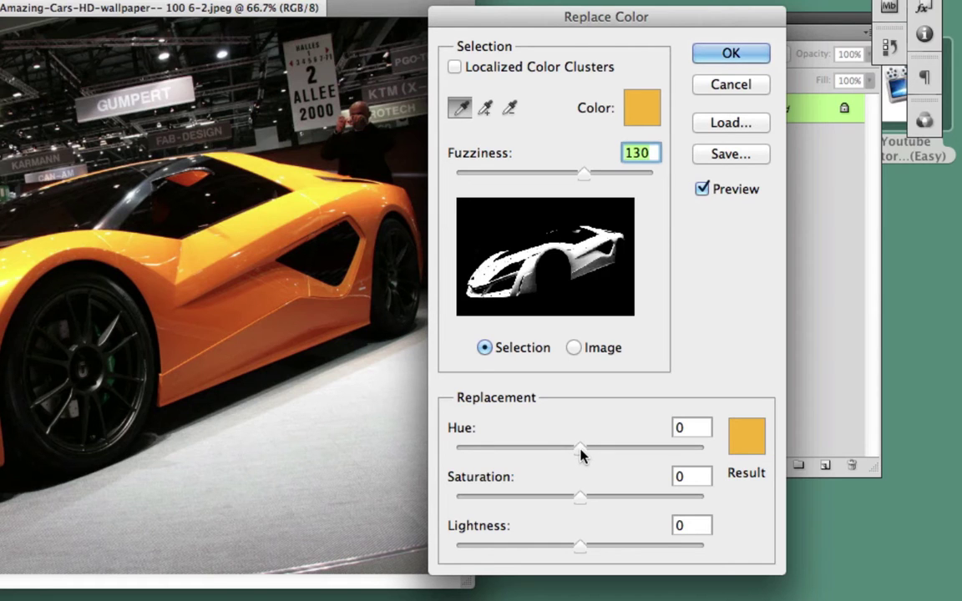
{"action": "left_click_drag", "start_coordinate": [584, 451], "coordinate": [517, 454]}
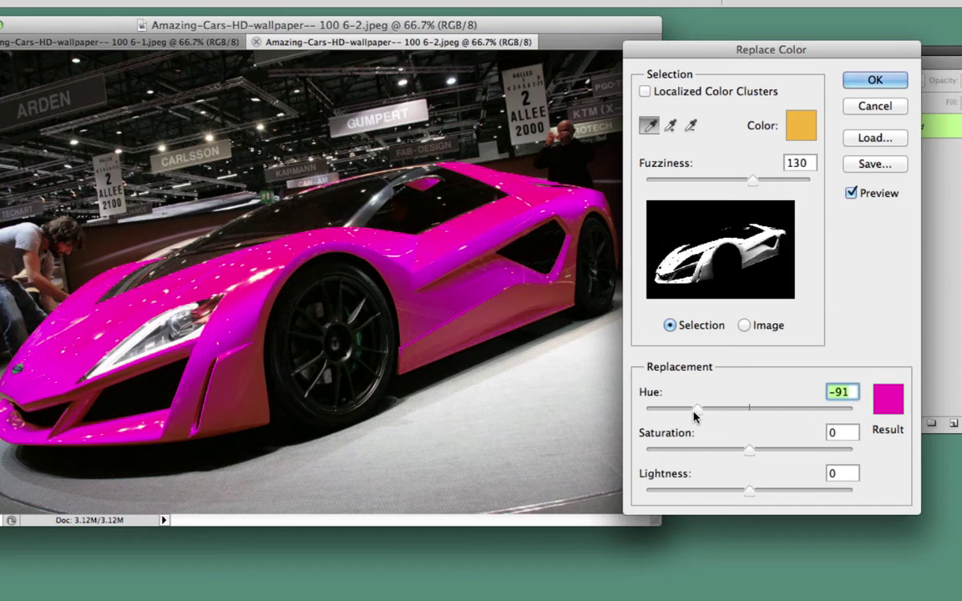
{"action": "left_click_drag", "start_coordinate": [694, 414], "coordinate": [749, 417]}
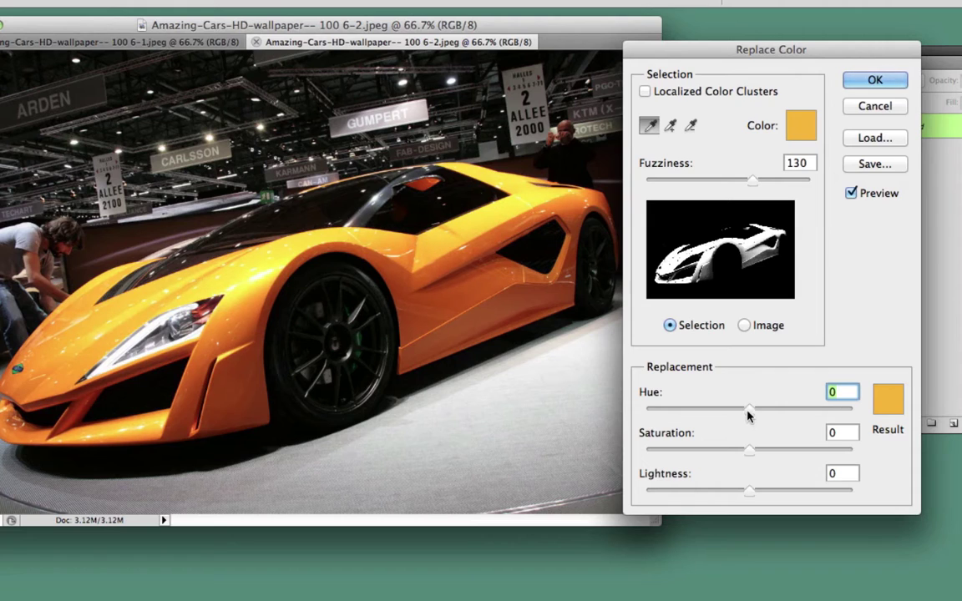
Step: Sample a darker orange from the car body and lower Fuzziness to 113
{"action": "left_click", "coordinate": [495, 306]}
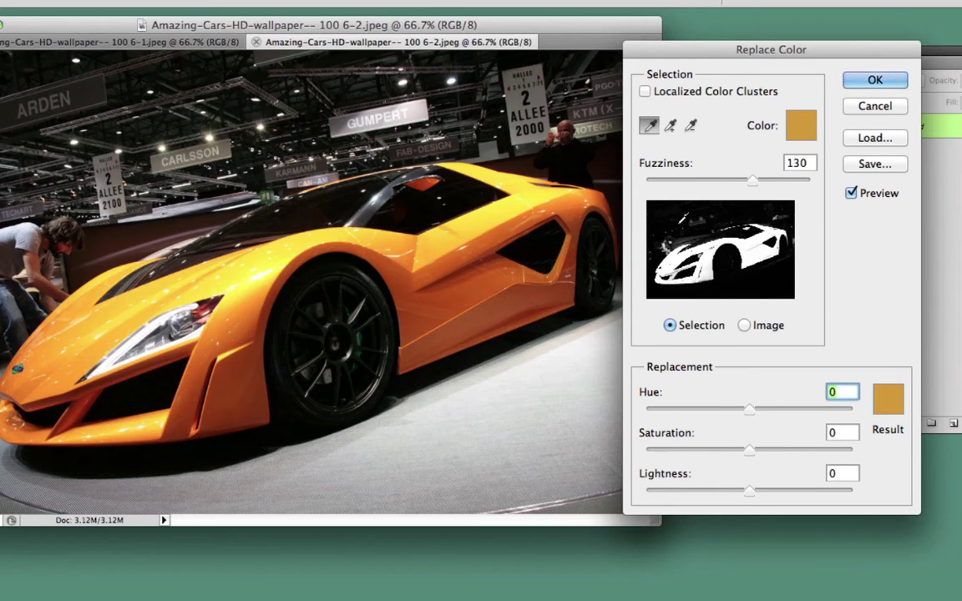
{"action": "left_click", "coordinate": [751, 180]}
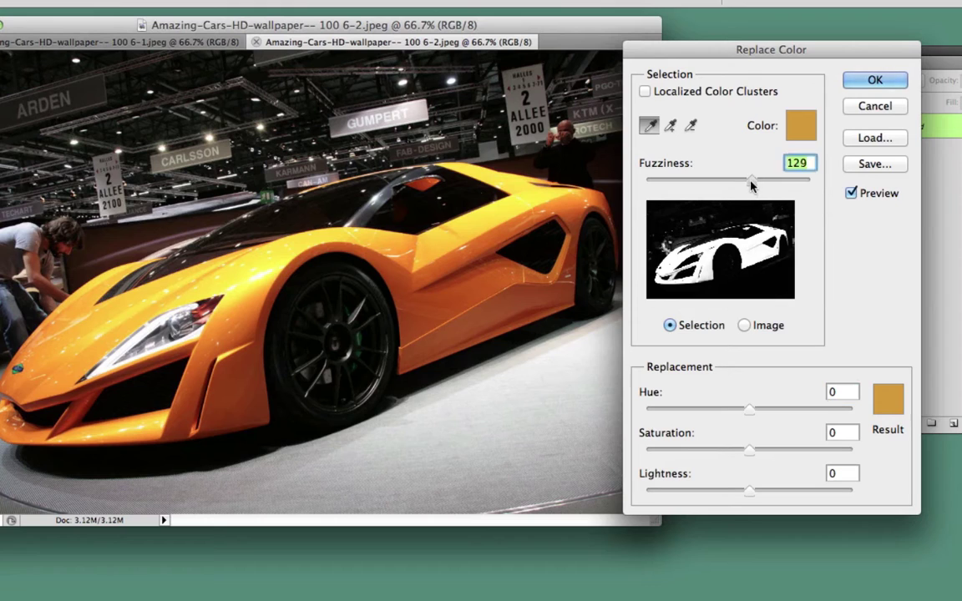
{"action": "left_click_drag", "start_coordinate": [750, 182], "coordinate": [742, 189]}
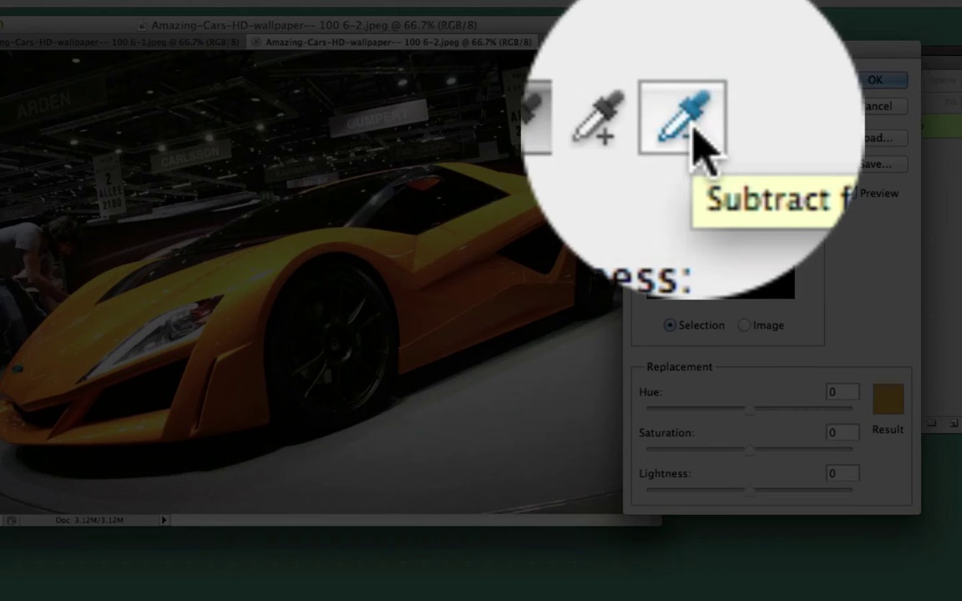
Step: Subtract three lighter orange shades from the car's colour sample
{"action": "left_click", "coordinate": [690, 126]}
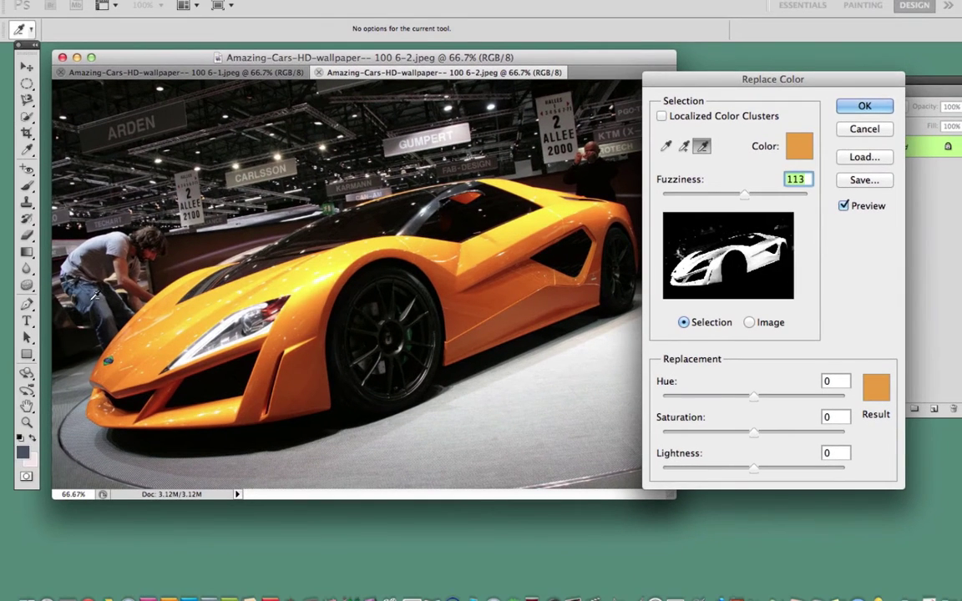
{"action": "left_click", "coordinate": [81, 303]}
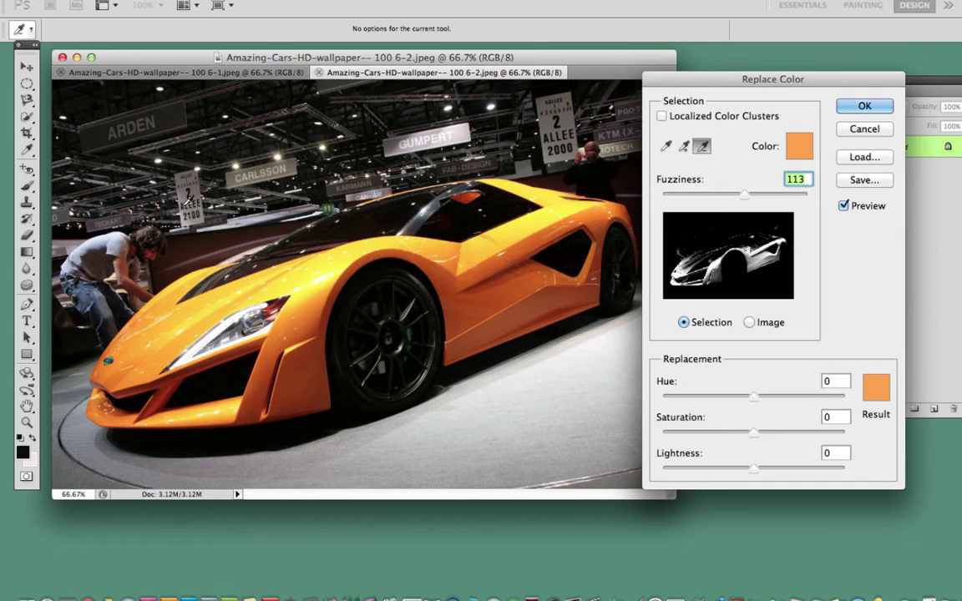
{"action": "left_click", "coordinate": [78, 297]}
{"action": "left_click", "coordinate": [72, 298]}
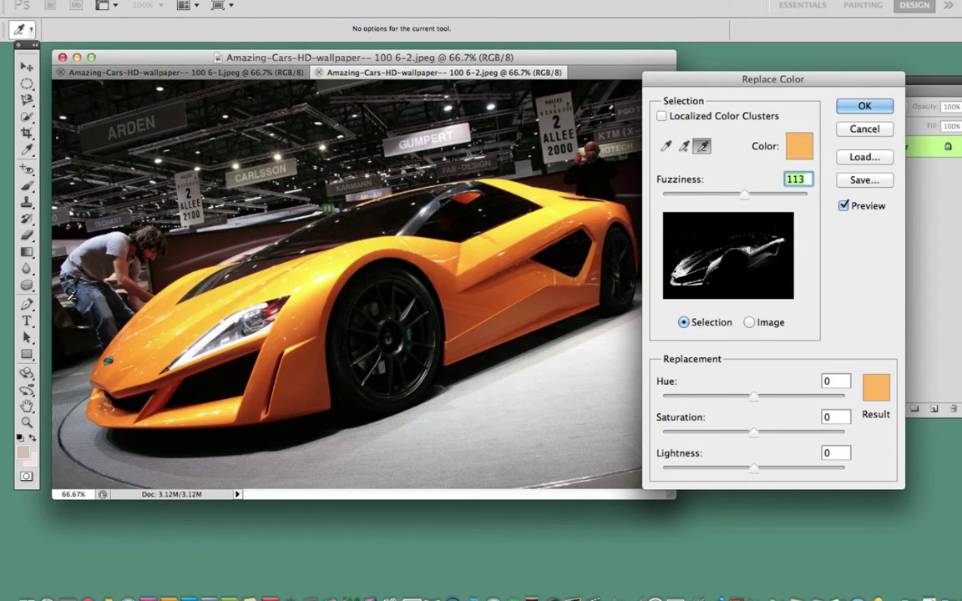
Step: Add three more of the car's orange shades to the sample
{"action": "left_click", "coordinate": [684, 146]}
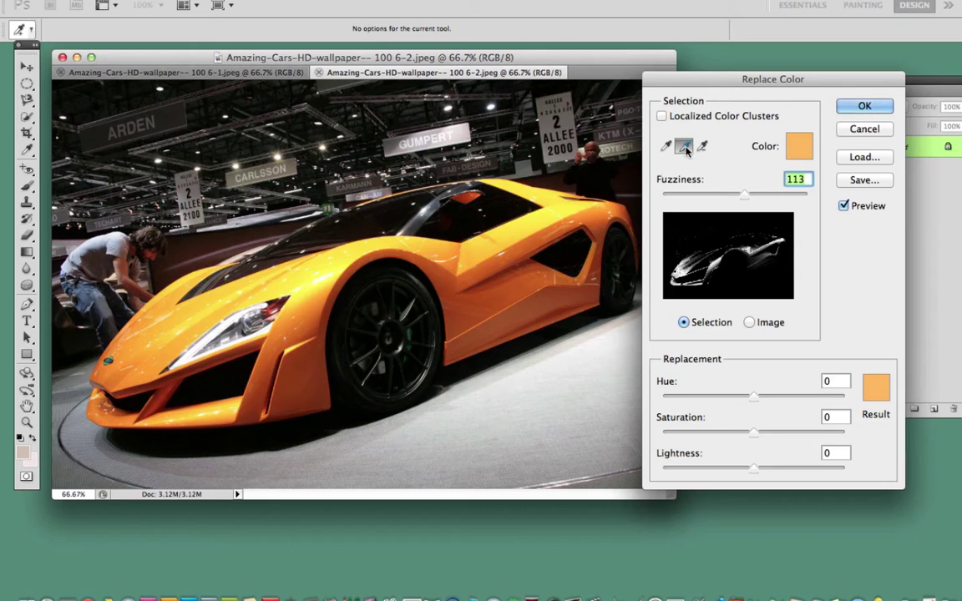
{"action": "left_click", "coordinate": [315, 313]}
{"action": "left_click", "coordinate": [285, 282]}
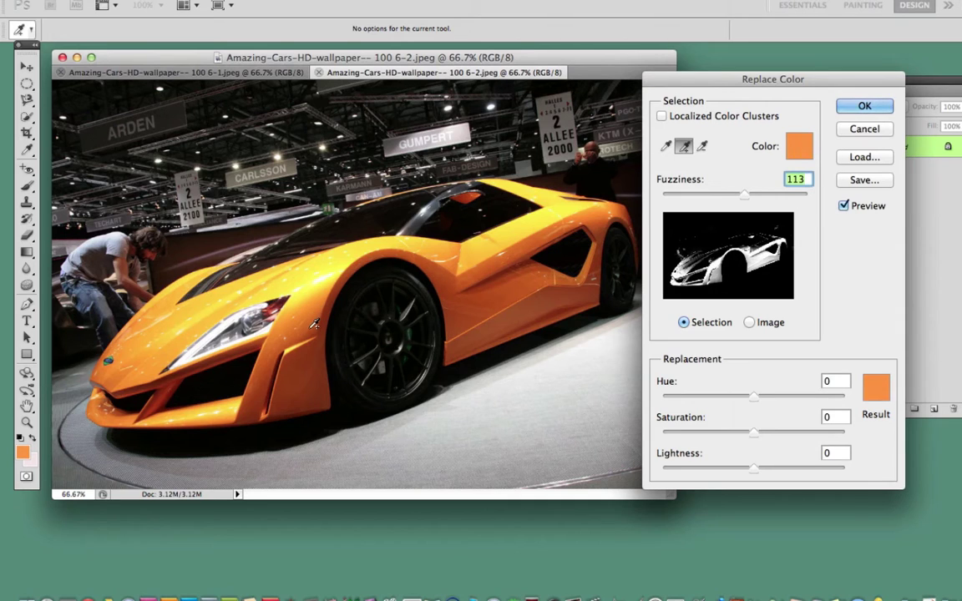
{"action": "left_click", "coordinate": [295, 408]}
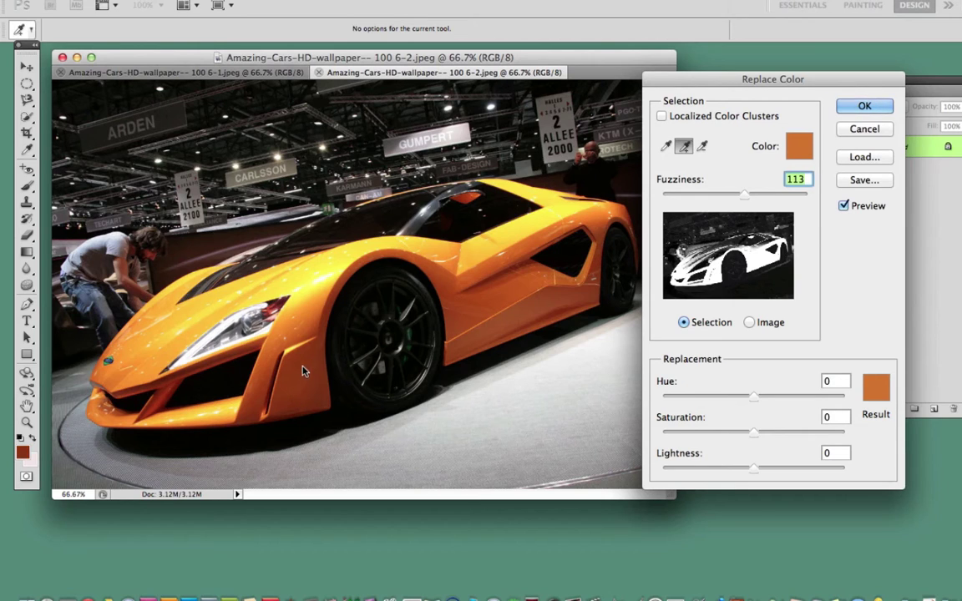
Step: Lower Fuzziness to 87, preview Hue at about -93, then return Hue to 0
{"action": "left_click_drag", "start_coordinate": [746, 194], "coordinate": [726, 199]}
{"action": "left_click_drag", "start_coordinate": [756, 399], "coordinate": [708, 399]}
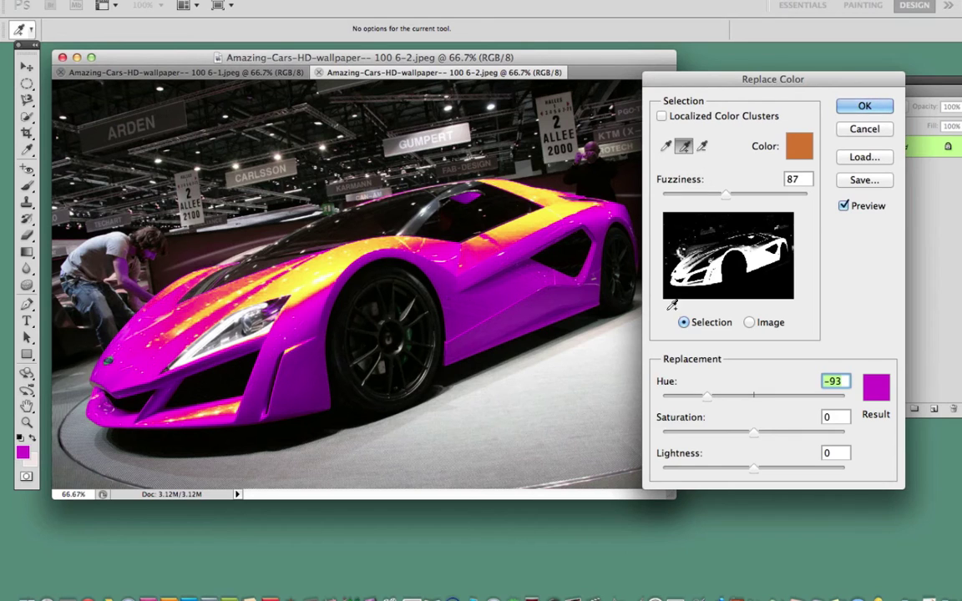
{"action": "left_click_drag", "start_coordinate": [701, 401], "coordinate": [754, 399]}
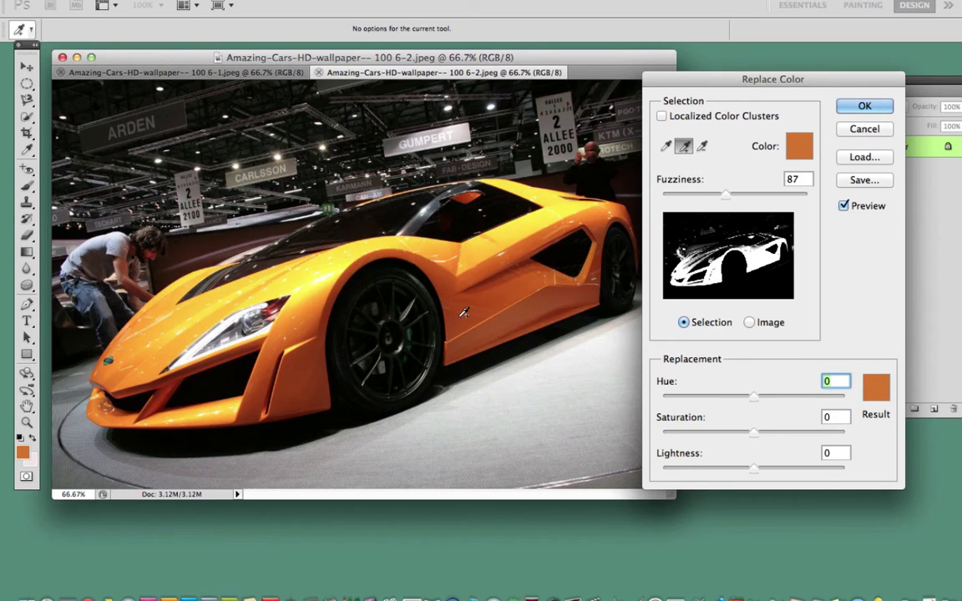
Step: With the plain Eyedropper, sample several car spots, ending on the mid-orange side
{"action": "key", "text": "shift"}
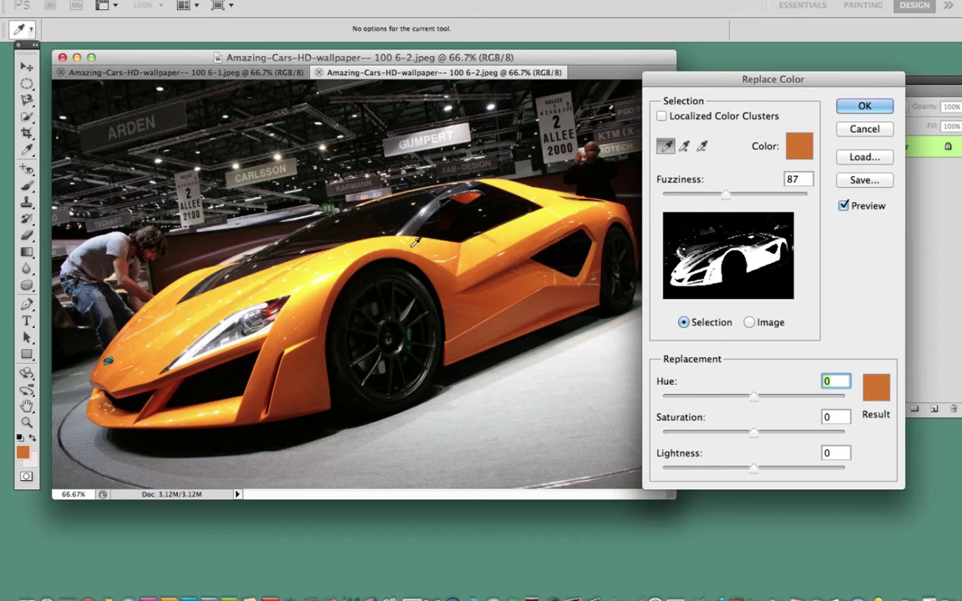
{"action": "left_click", "coordinate": [322, 260]}
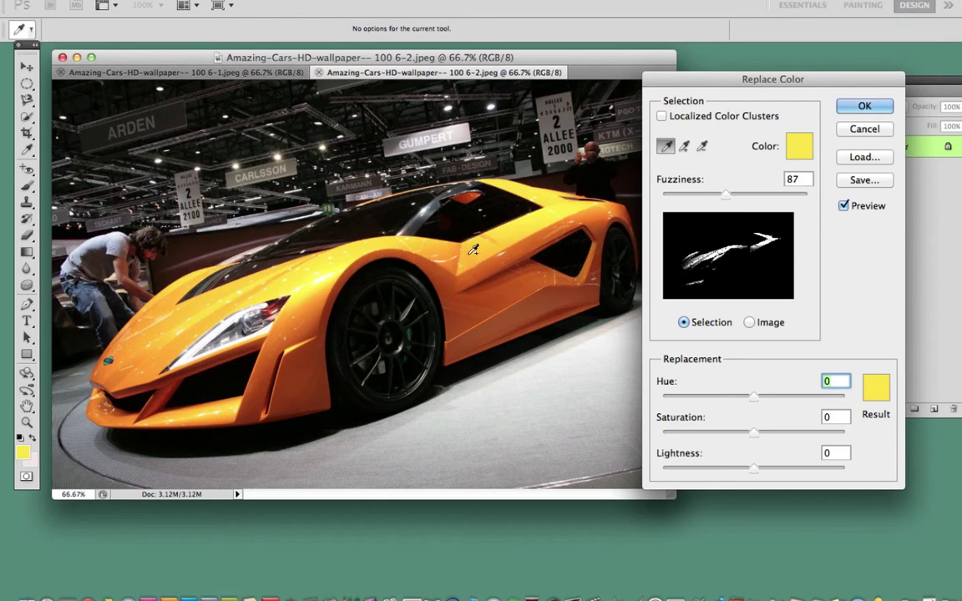
{"action": "left_click", "coordinate": [425, 222]}
{"action": "left_click", "coordinate": [475, 272]}
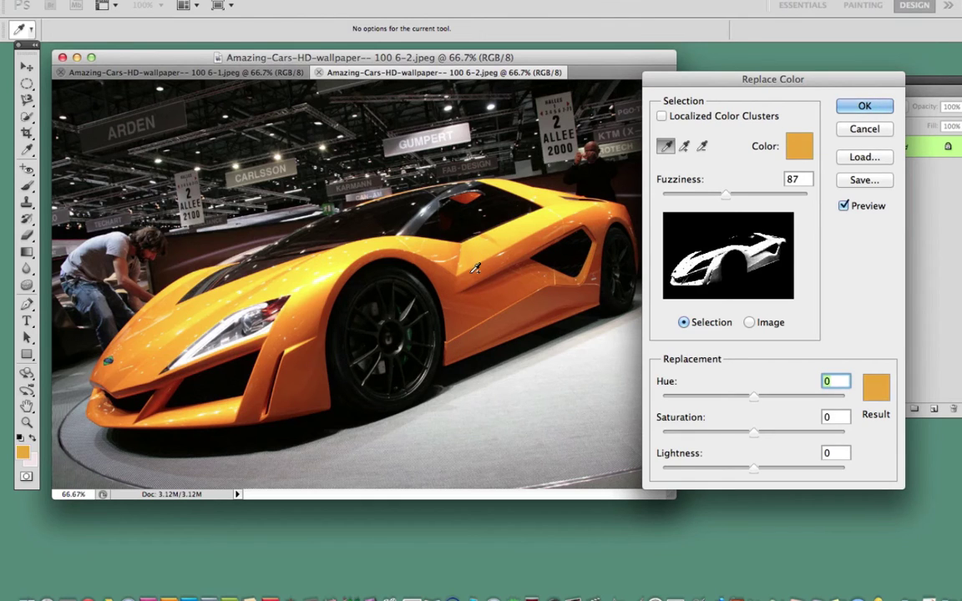
{"action": "left_click", "coordinate": [474, 277]}
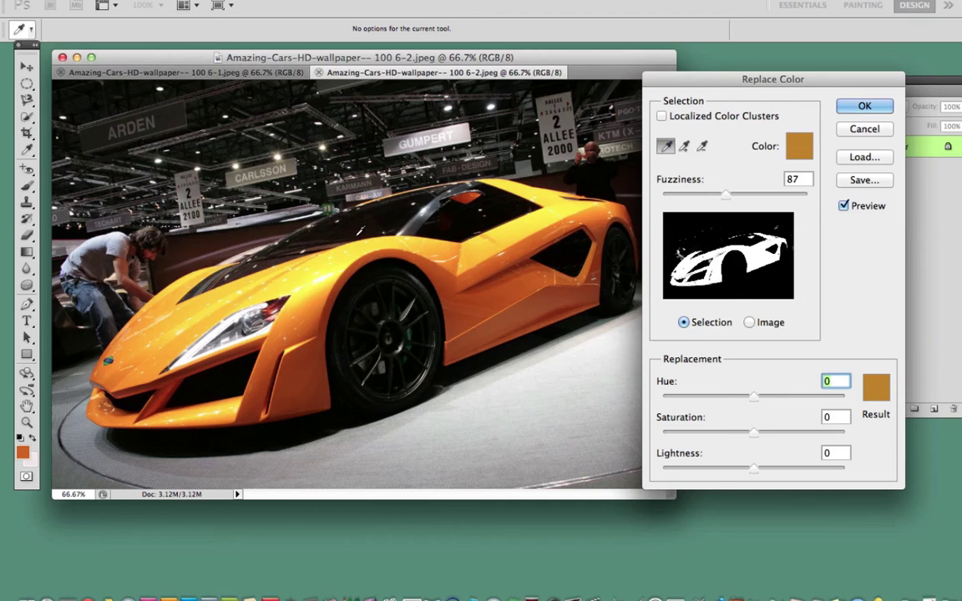
{"action": "left_click", "coordinate": [297, 234]}
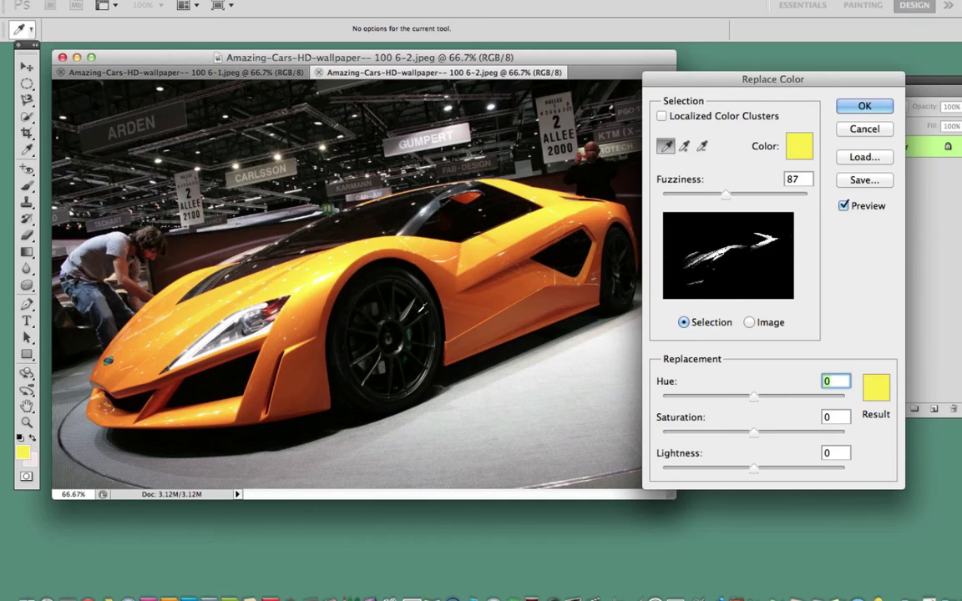
{"action": "left_click", "coordinate": [482, 267]}
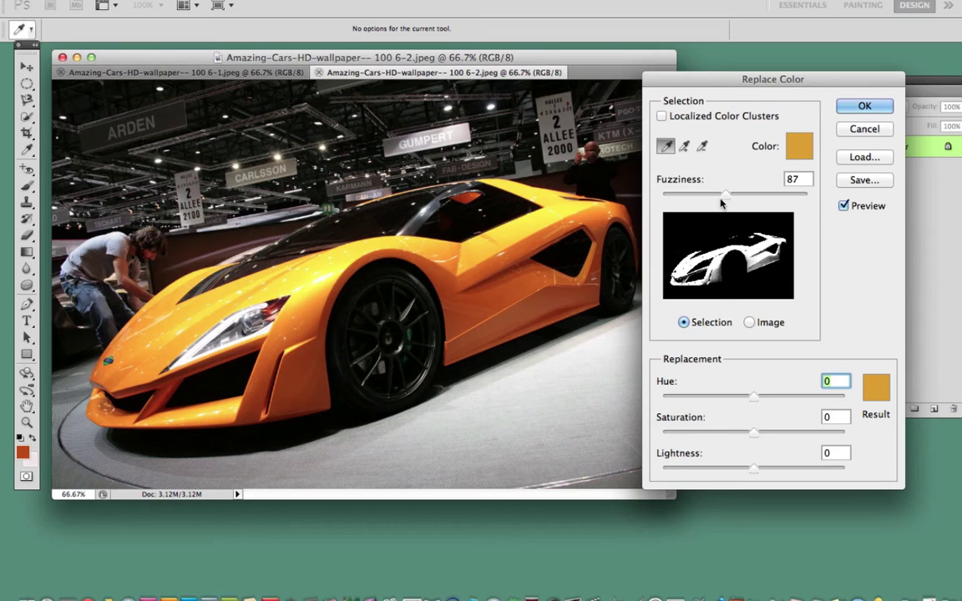
Step: Set Fuzziness to 115 and shift Hue through +99 green to -83 pink
{"action": "left_click_drag", "start_coordinate": [726, 195], "coordinate": [747, 203]}
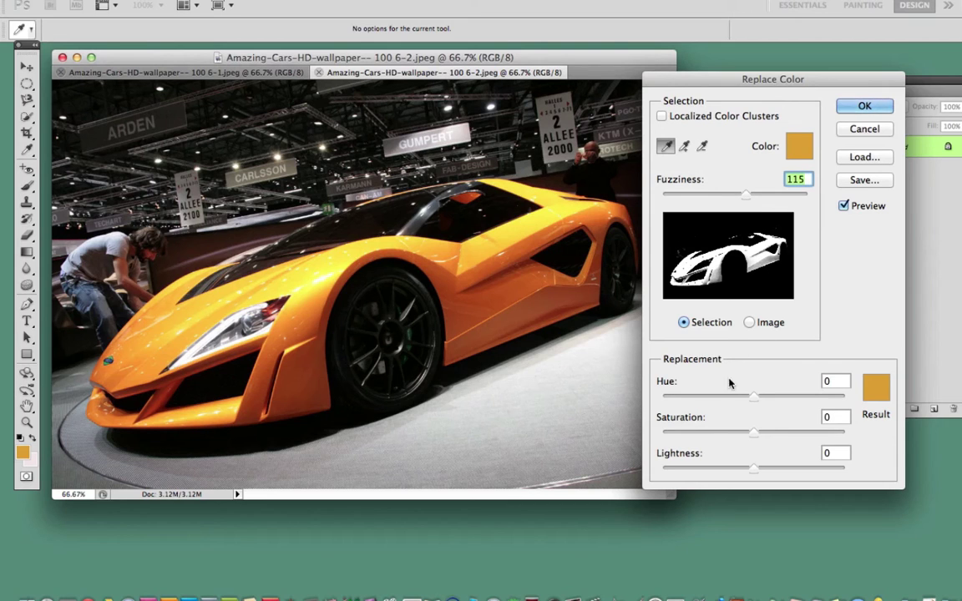
{"action": "left_click_drag", "start_coordinate": [752, 399], "coordinate": [804, 402]}
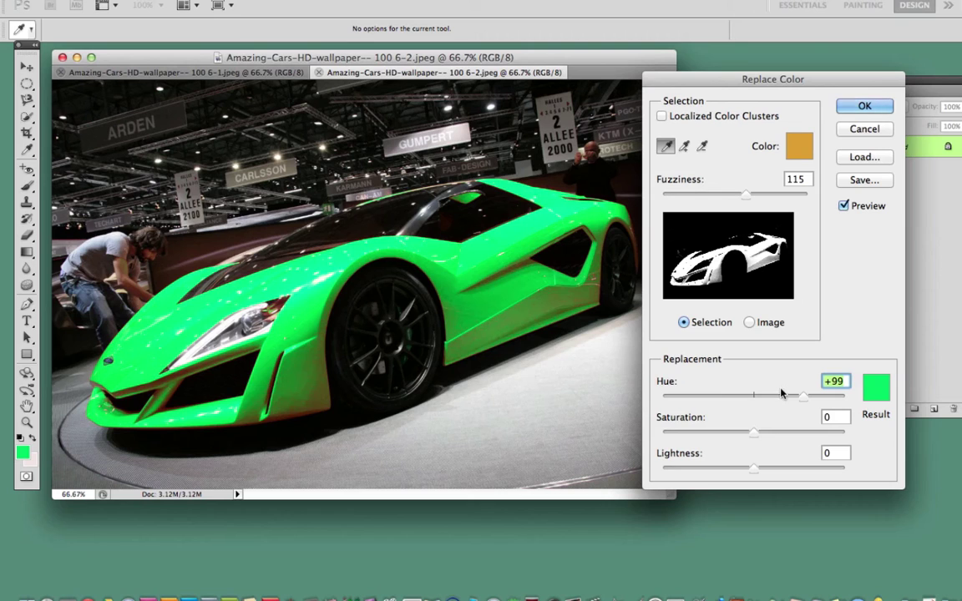
{"action": "left_click_drag", "start_coordinate": [805, 399], "coordinate": [712, 403]}
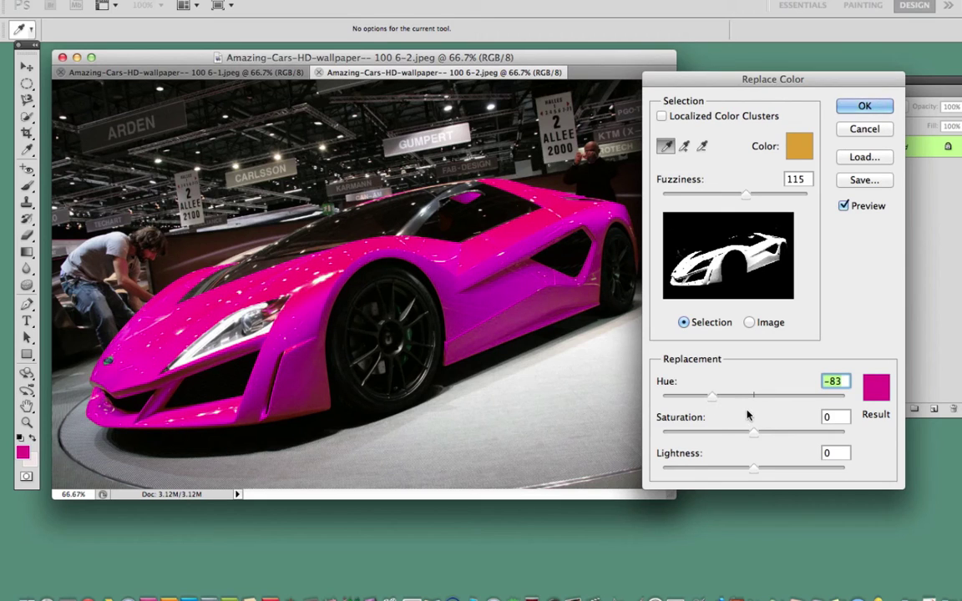